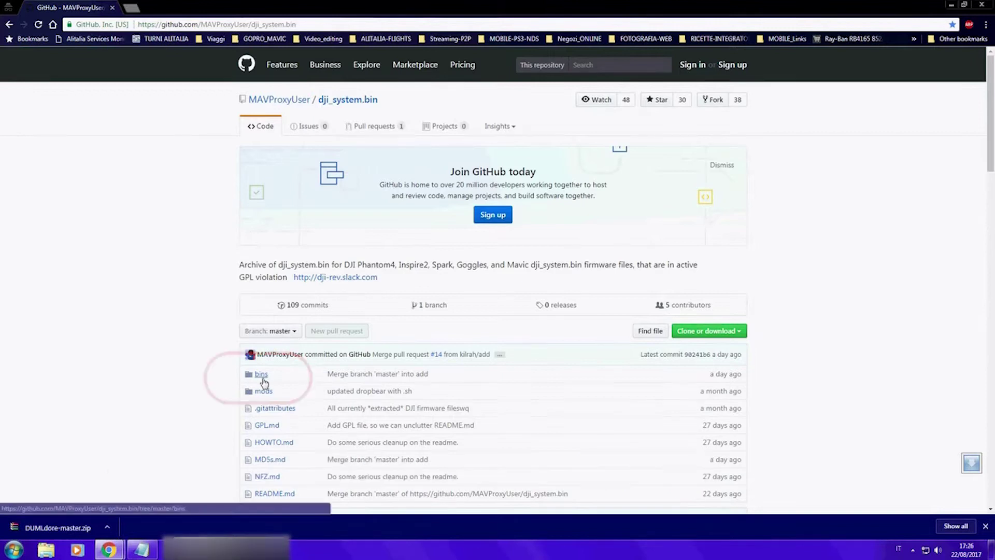
Download the aircraft firmware V01.03.0700_Mavic_dji_system.bin from the bins folder of the dji_system.bin repository.
left_click(262, 375)
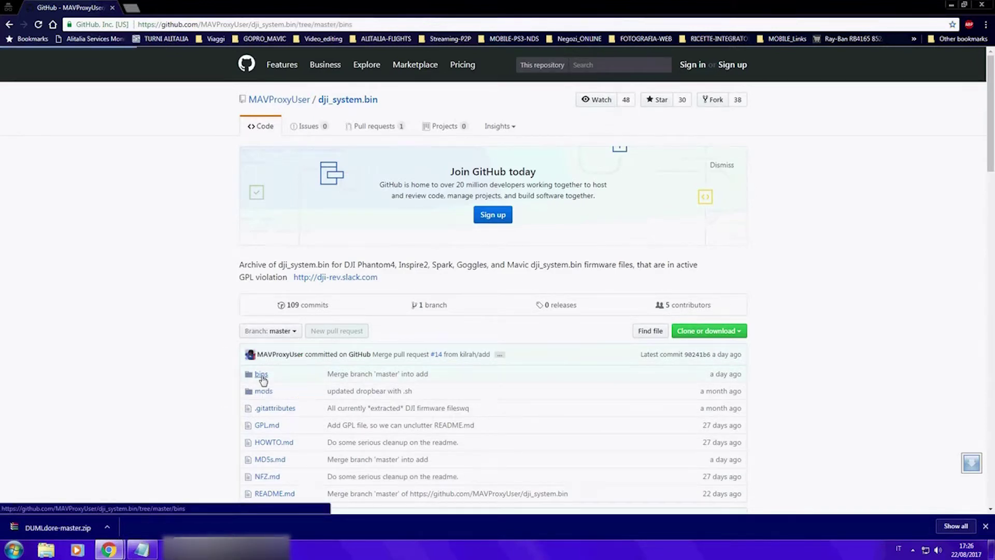
scroll(227, 263, "down", 8)
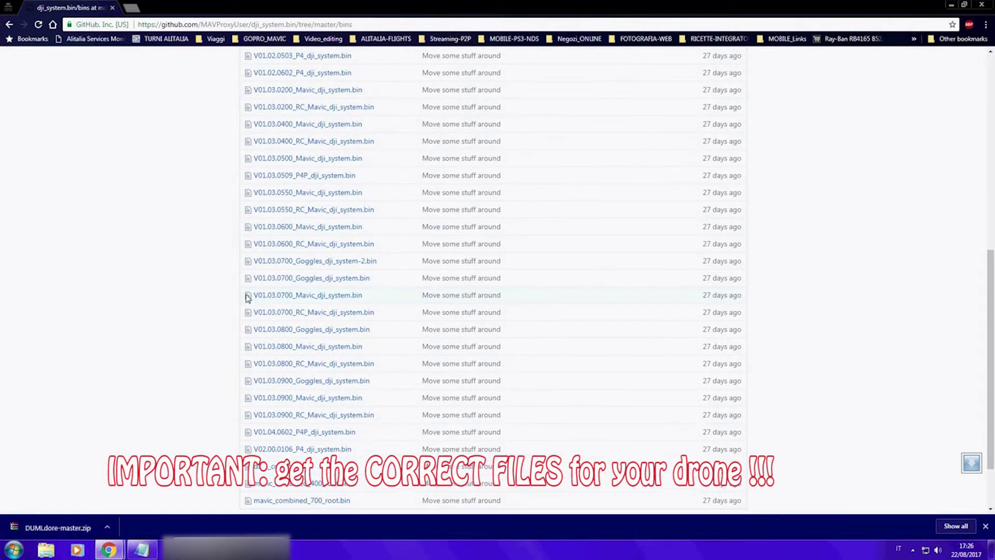
left_click(280, 296)
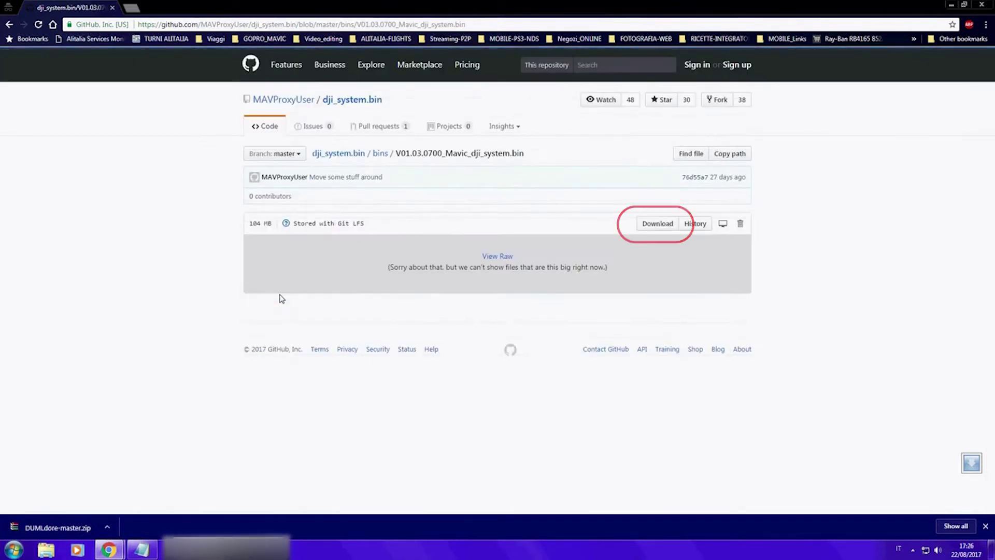
left_click(665, 227)
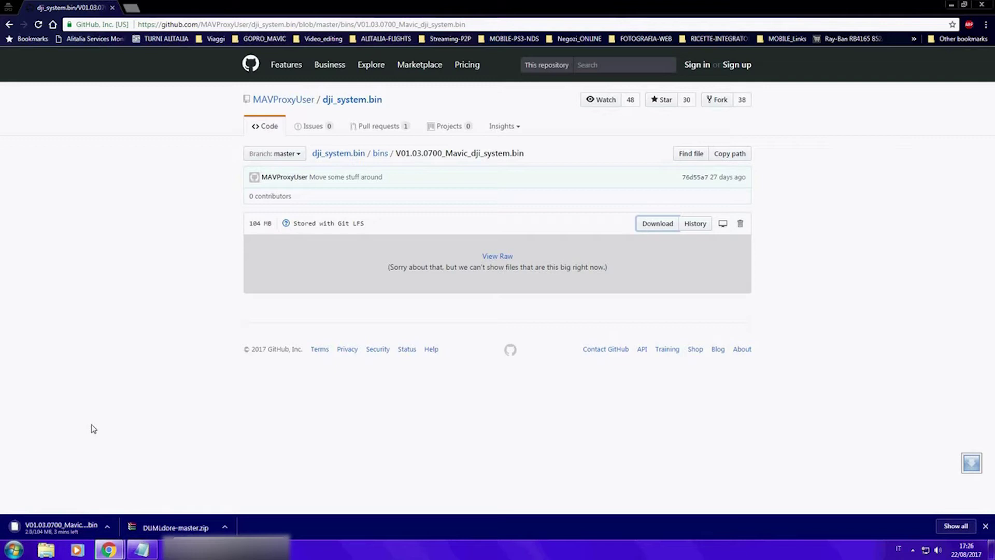
Return to the bins folder and download the remote control firmware V01.03.0700_RC_Mavic_dji_system.bin.
key("alt+Left")
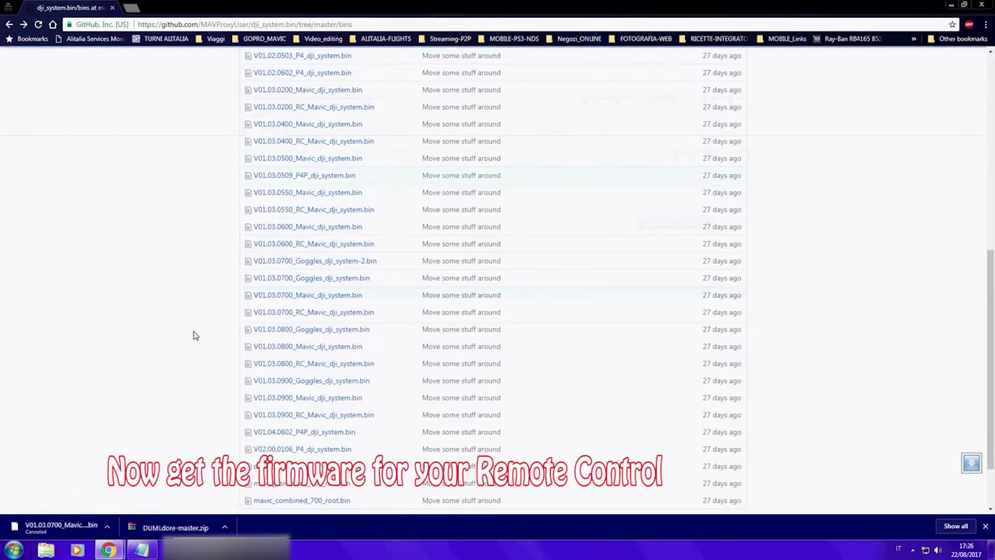
left_click(314, 313)
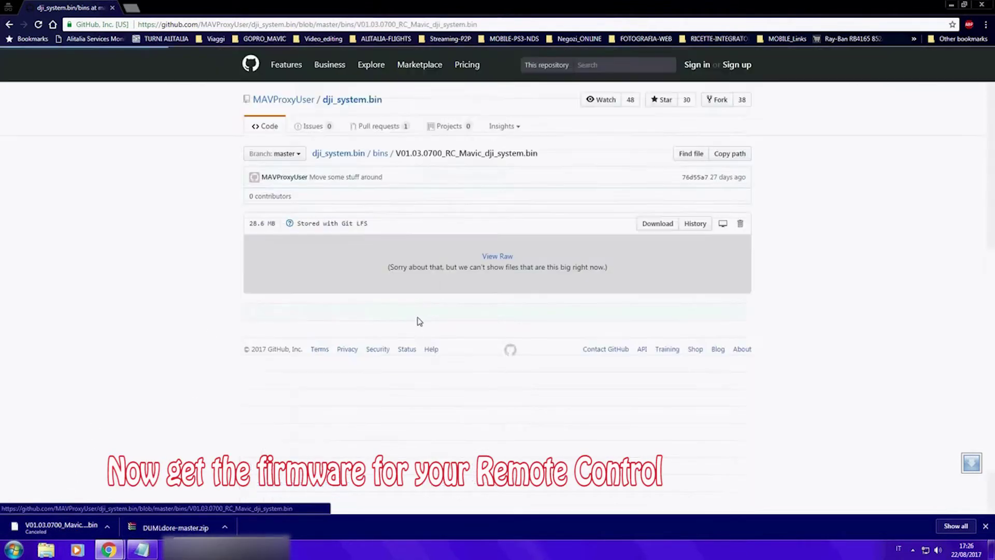
left_click(654, 230)
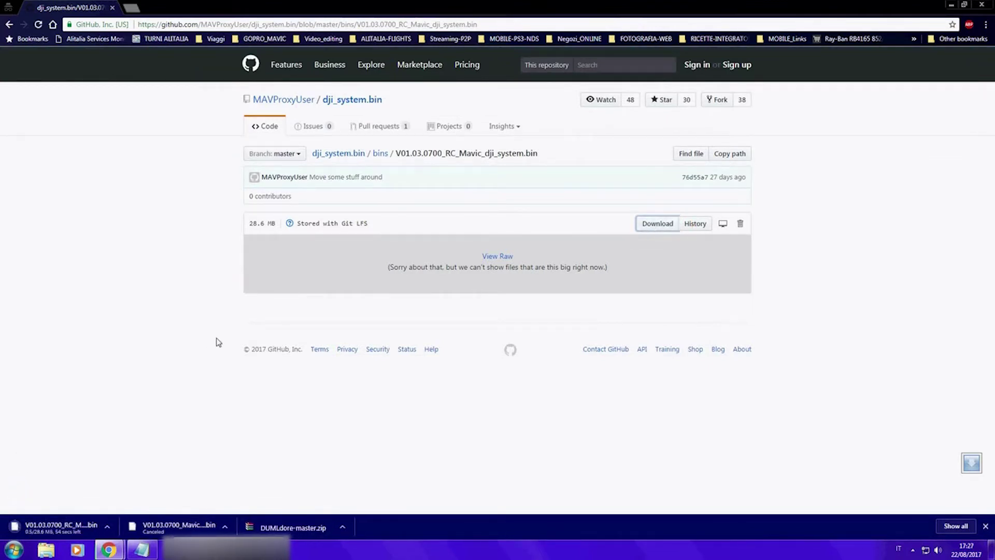
left_click_drag(32, 529, 114, 523)
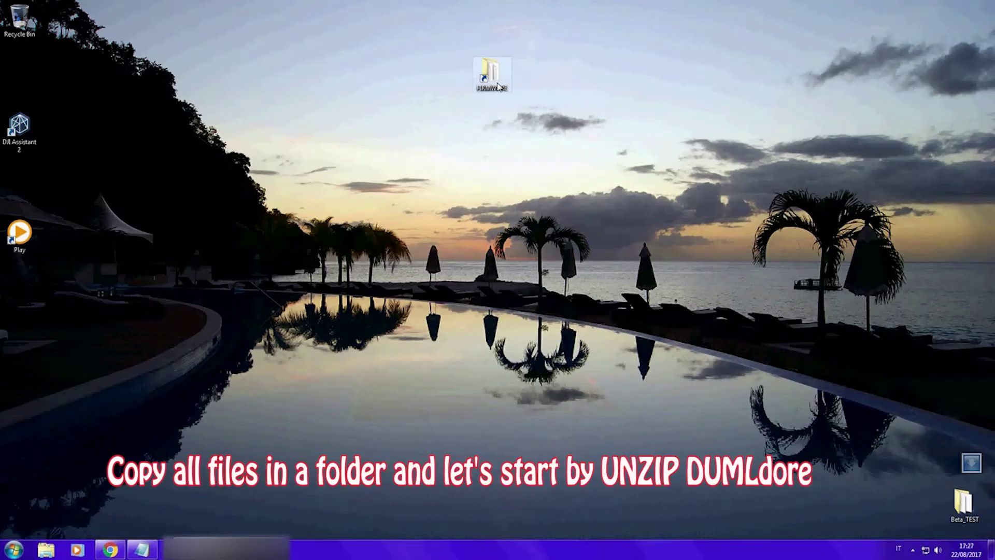
Open the firmware folder from the desktop and open the DUMLdore-master.zip archive to reach its DUMLdore-master folder.
double_click(498, 87)
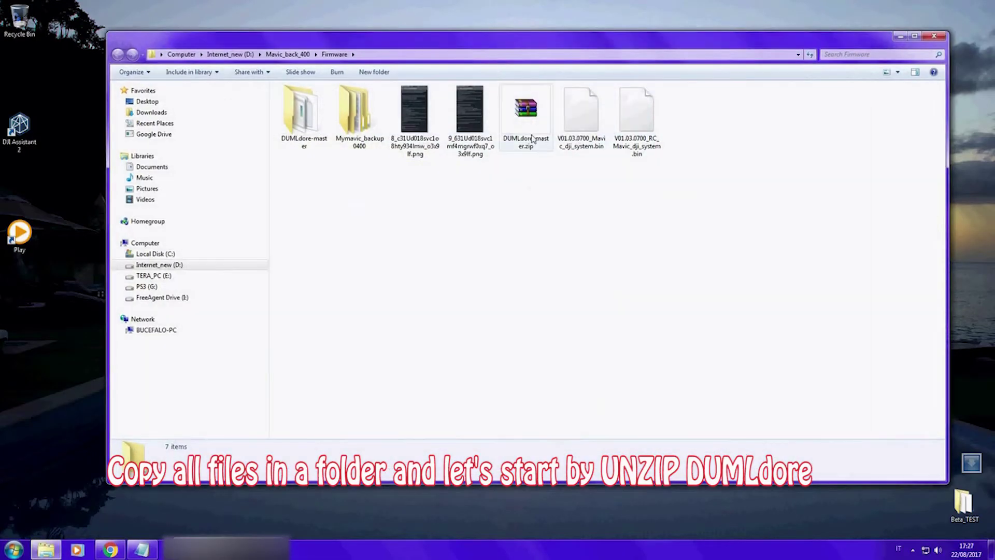
double_click(532, 137)
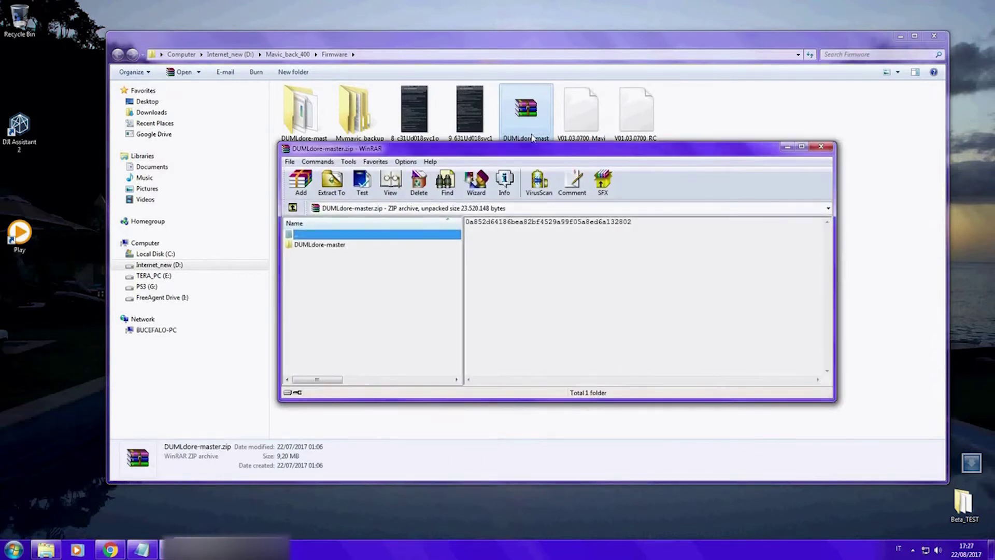
left_click_drag(530, 152, 769, 205)
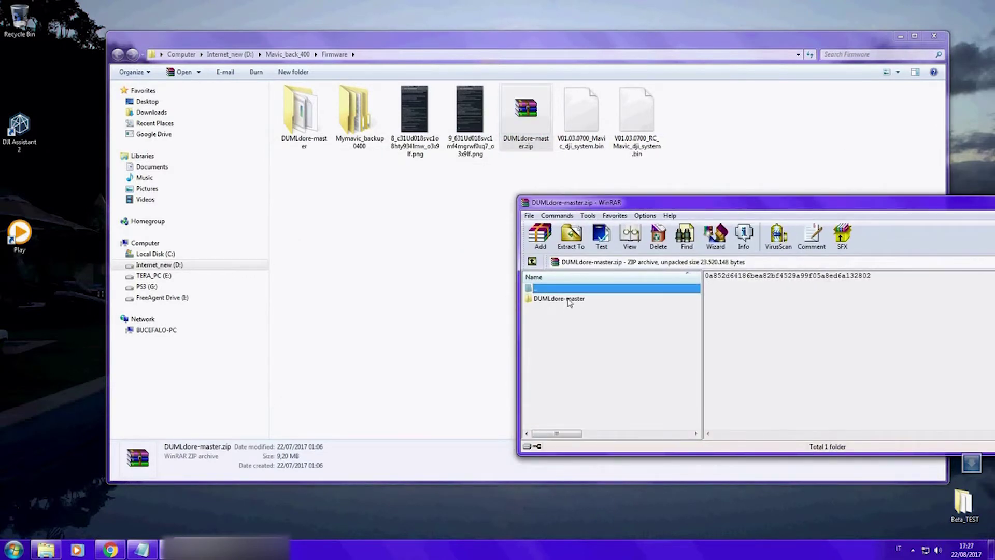
mouse_move(570, 302)
left_mouse_down()
mouse_move(422, 294)
mouse_move(554, 310)
mouse_move(559, 301)
left_mouse_up()
left_click(382, 240)
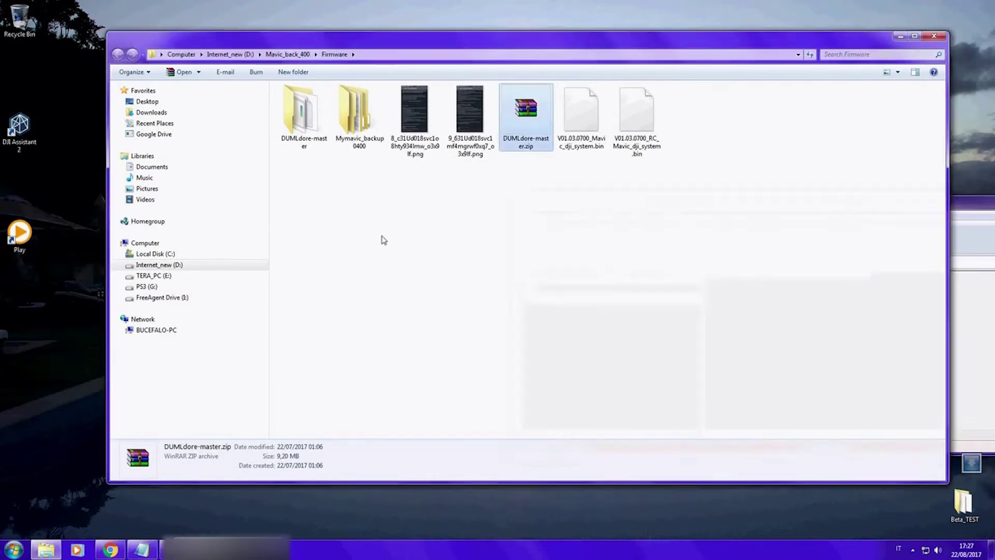
Run DUMLdore.exe from the extracted DUMLdore-master folder, accepting the security warning.
double_click(305, 129)
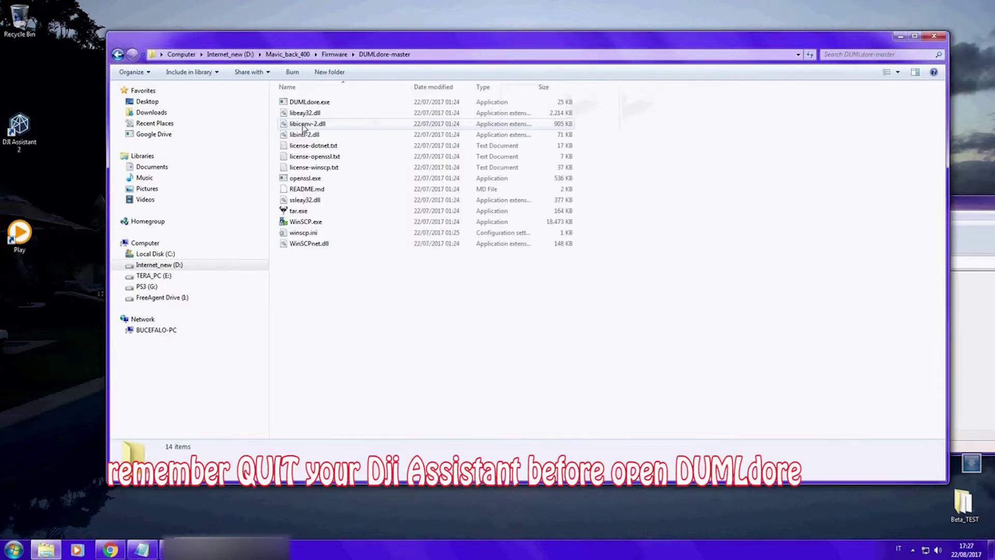
double_click(320, 102)
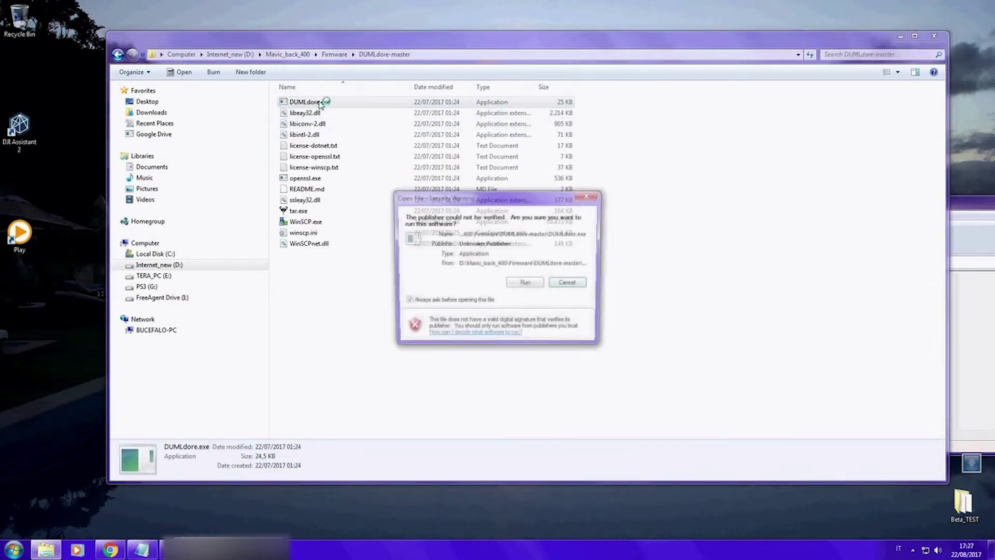
left_click(534, 284)
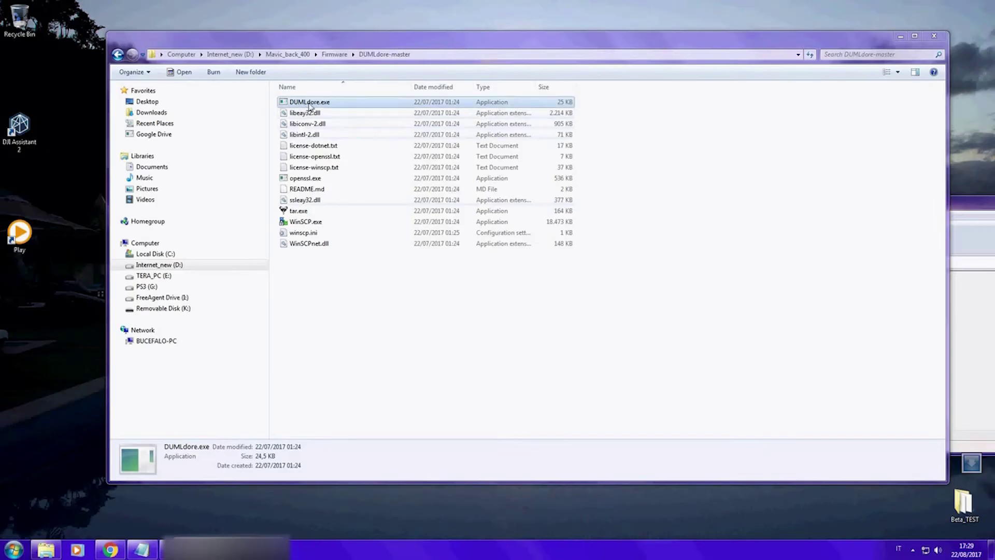
Launch DUMLdore.exe again with the drone connected and back up the Aircraft firmware.
double_click(309, 102)
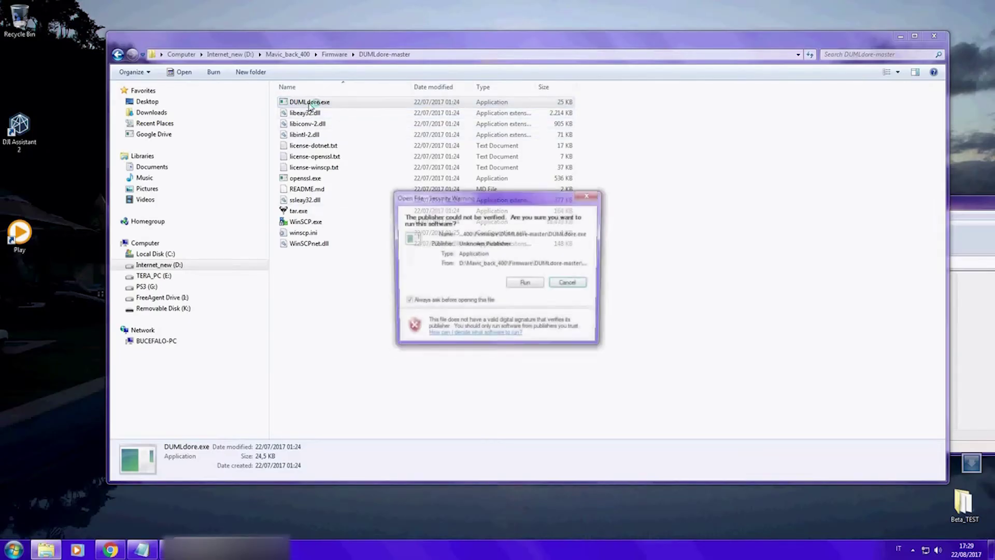
left_click(539, 283)
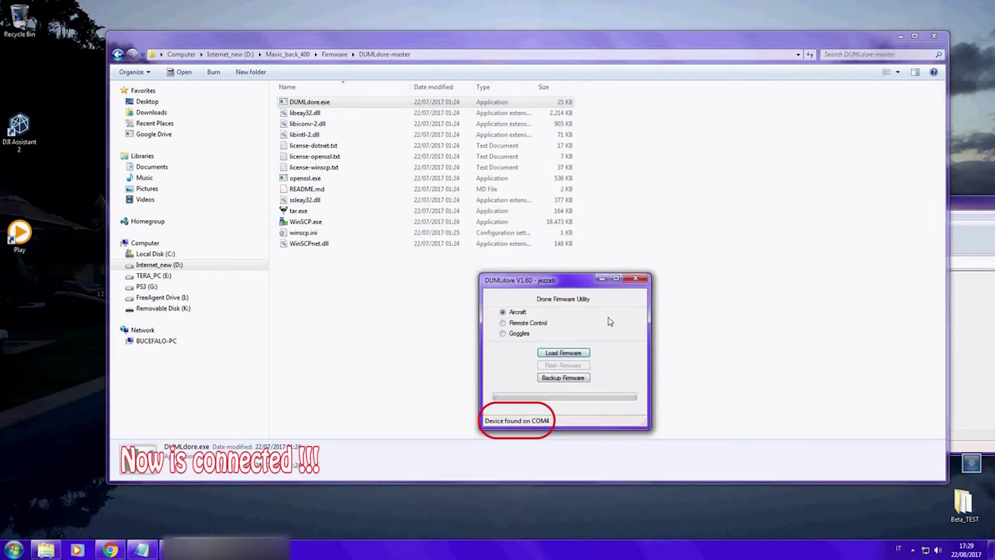
left_click(573, 380)
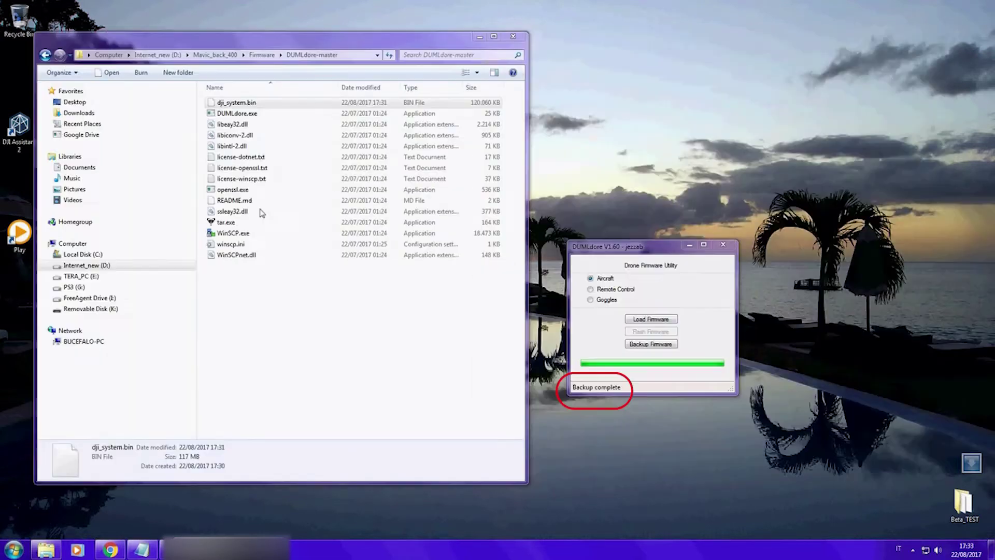
Rename the backup file dji_system.bin as dji_system_MAVIC.bin.
left_click(232, 102)
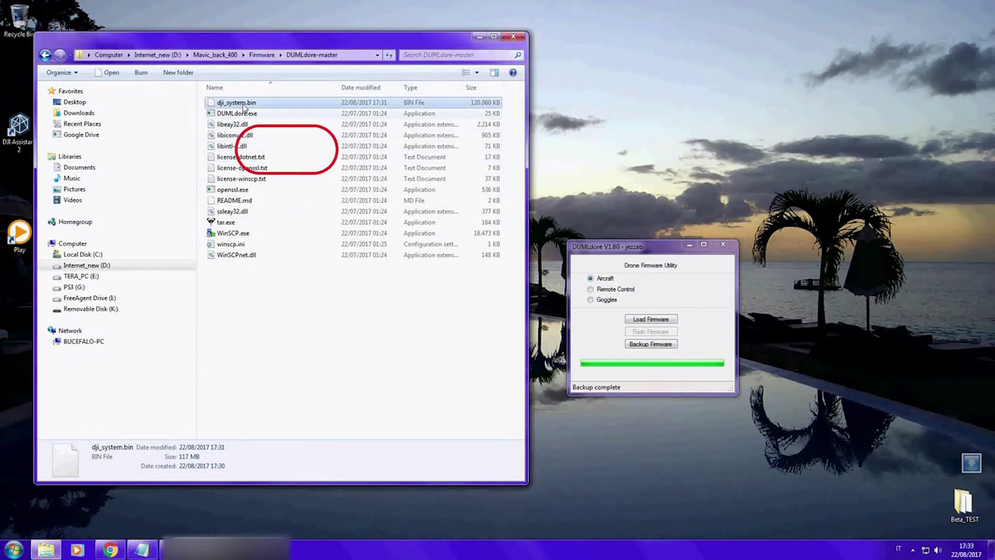
left_click(246, 102)
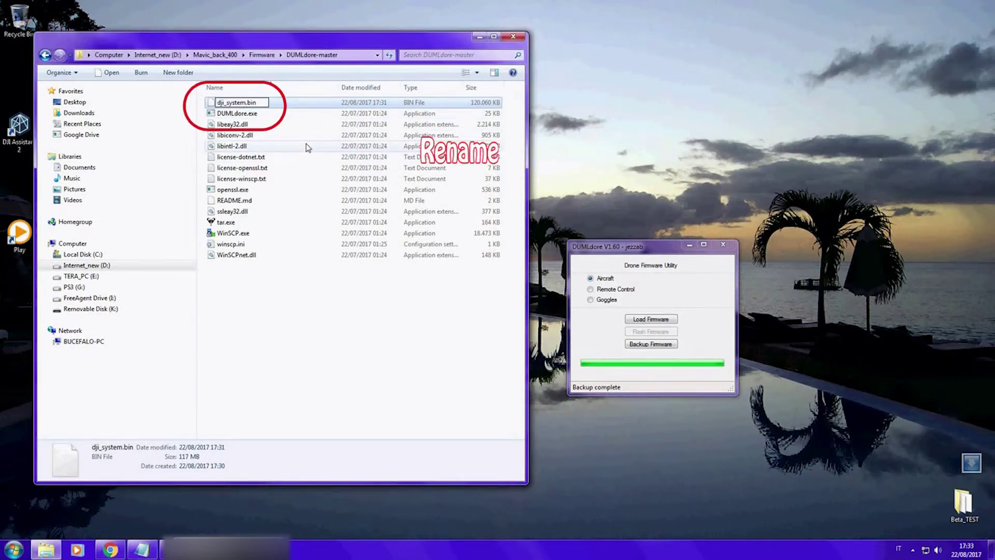
type("_MAVIC")
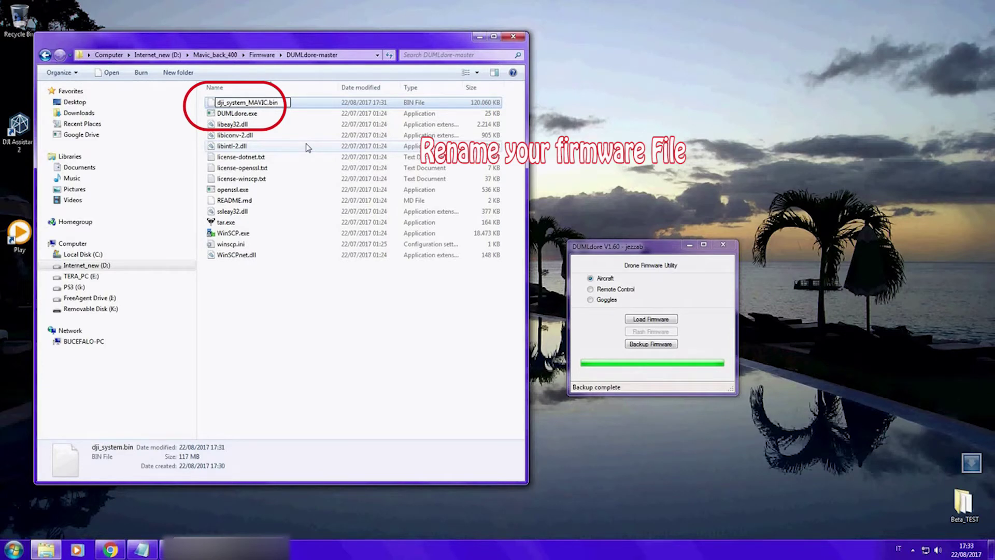
key("Return")
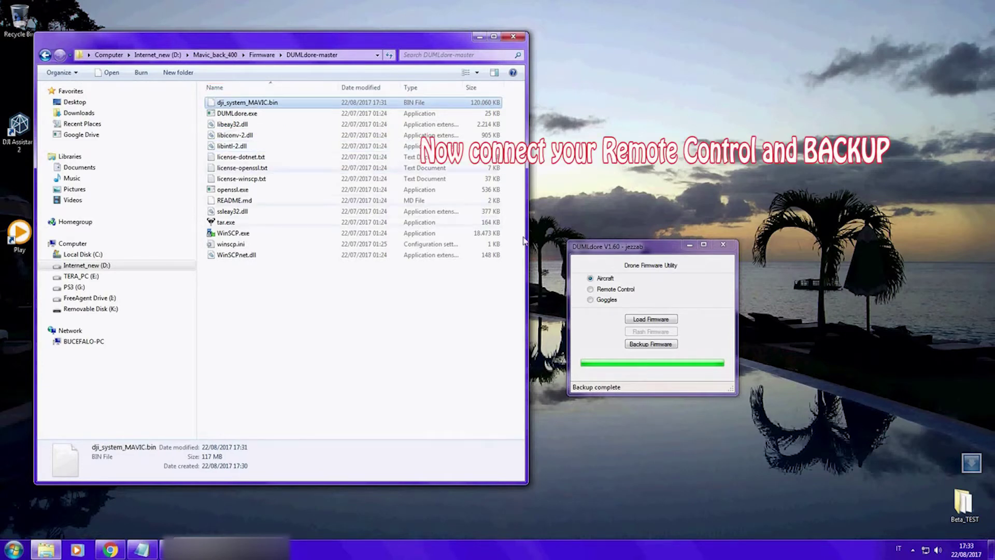
Back up the firmware of the Remote Control device in DUMLdore.
left_click(606, 292)
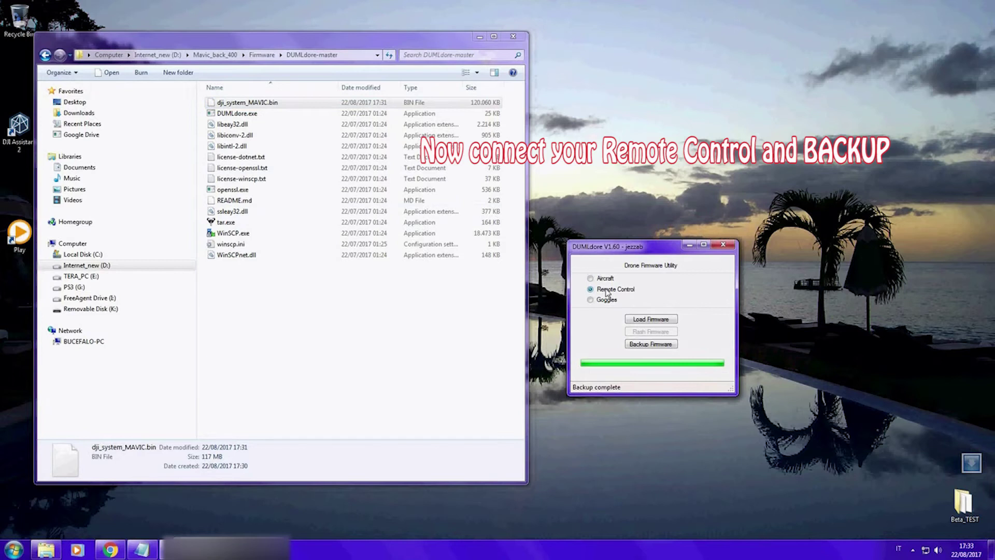
left_click(661, 349)
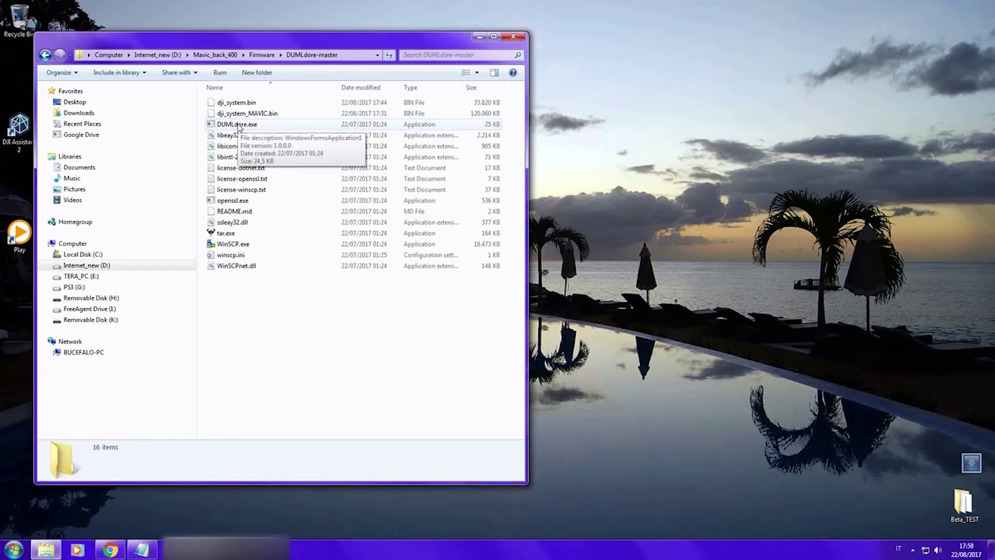
Relaunch DUMLdore.exe for flashing and return the file window to the parent Firmware folder.
double_click(237, 123)
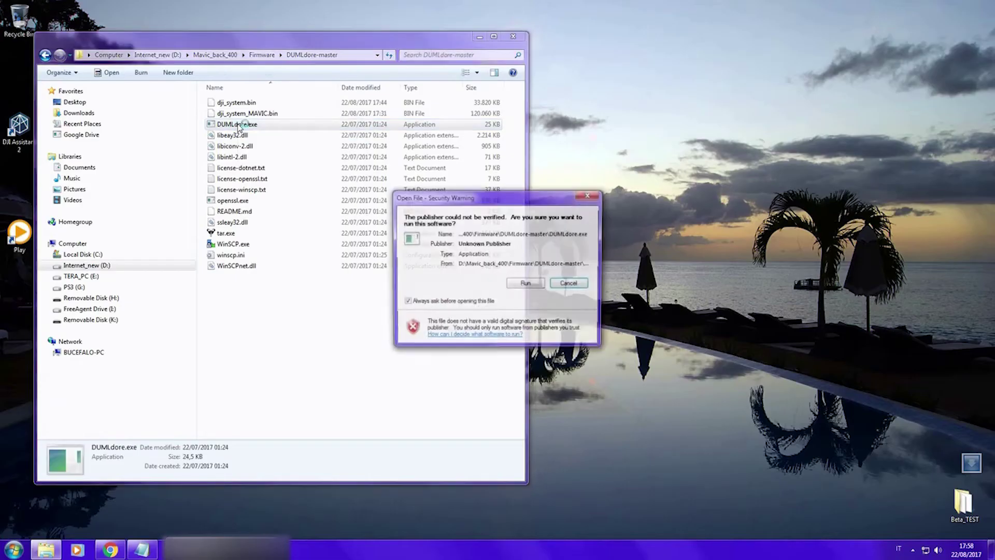
left_click(526, 284)
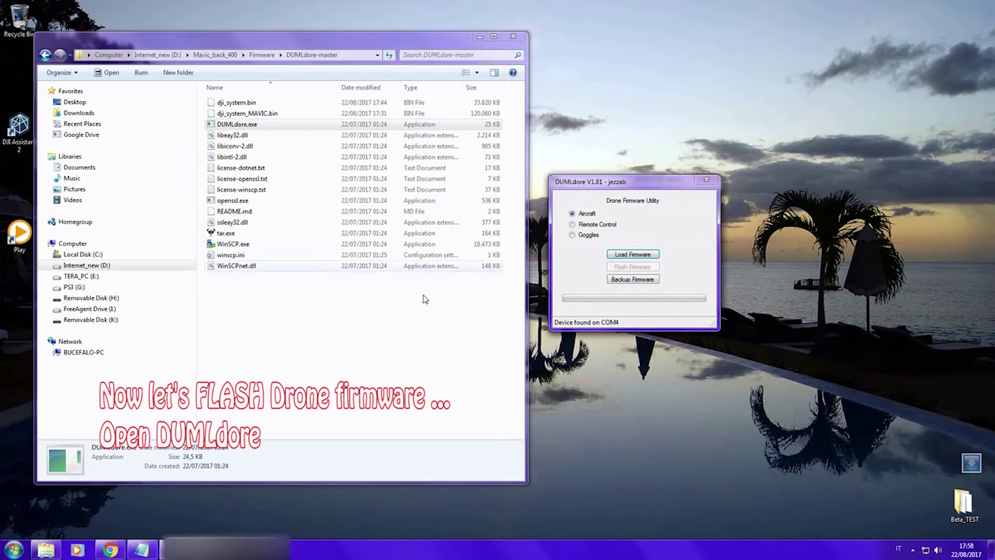
left_click(402, 313)
key("BackSpace")
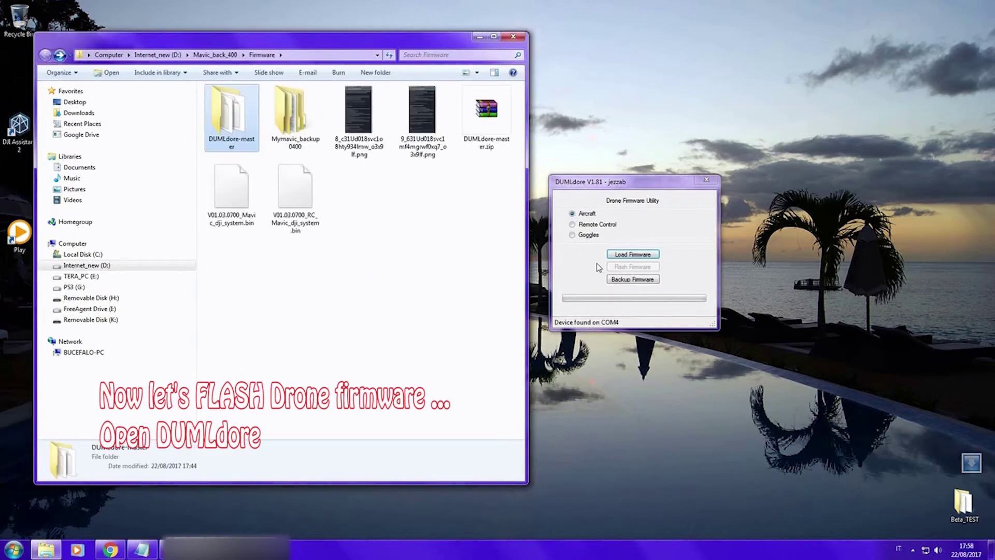
Load the aircraft firmware file V01.03.0700_Mavic_dji_system.bin into DUMLdore.
left_click(628, 255)
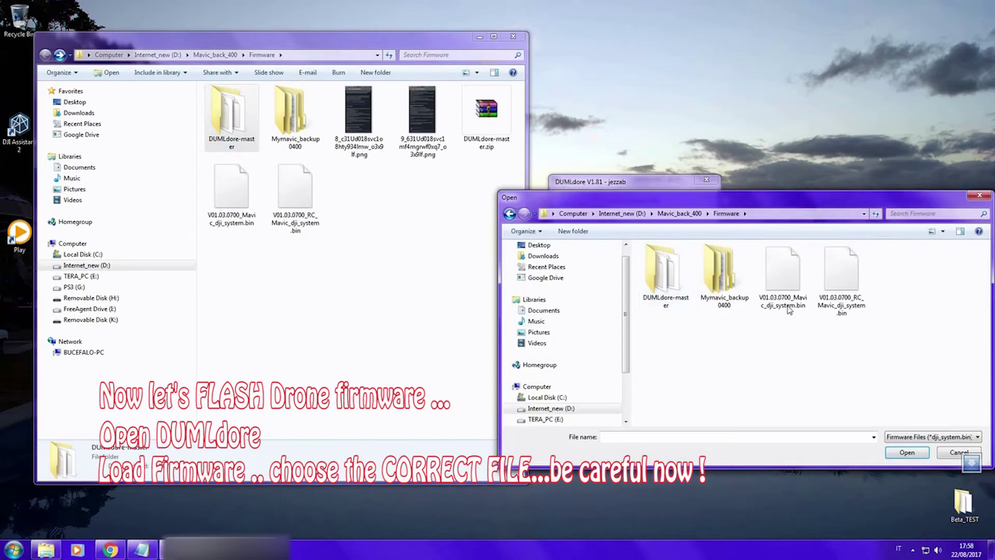
left_click(786, 303)
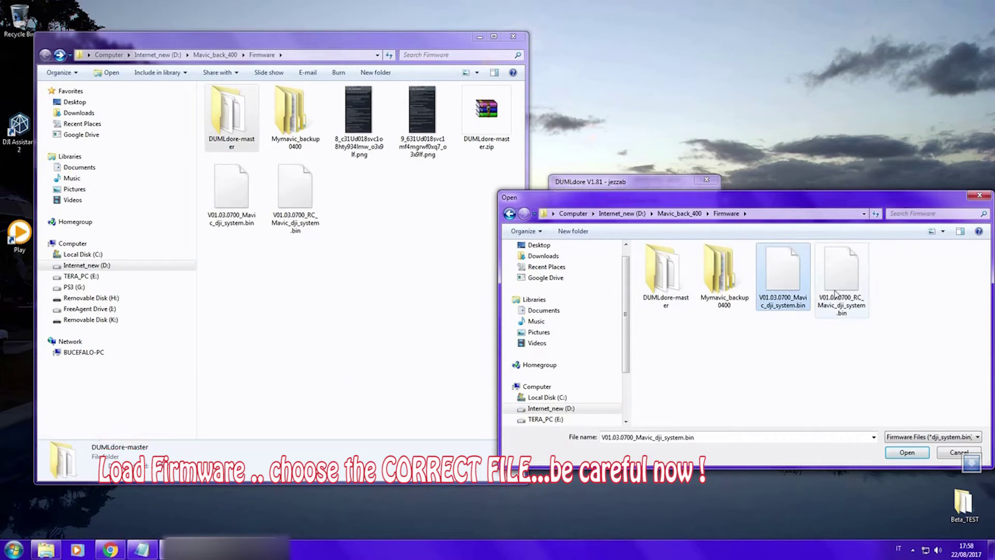
left_click(835, 293)
left_click(792, 275)
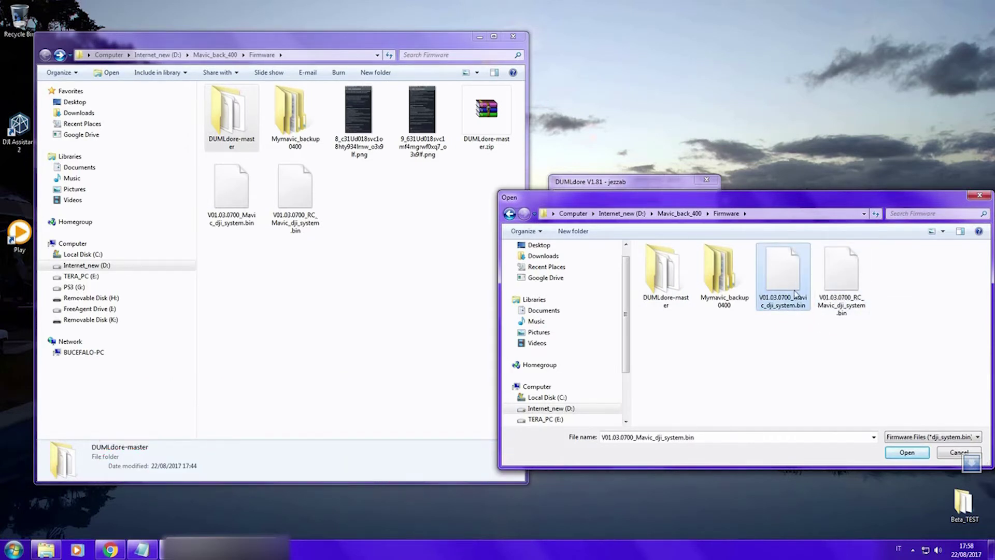
double_click(795, 294)
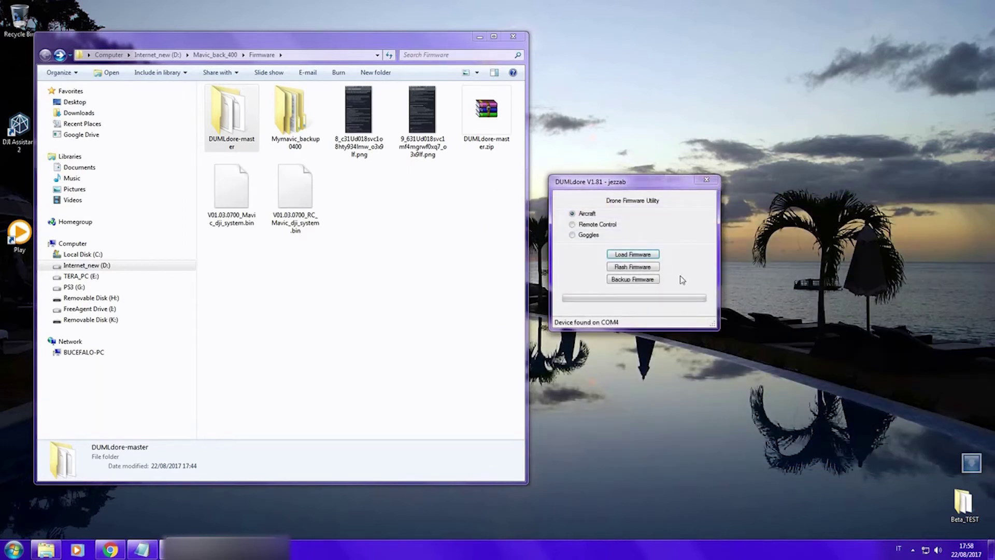
Flash the loaded firmware to the aircraft and accept the upload and upgrade notices.
left_click(627, 267)
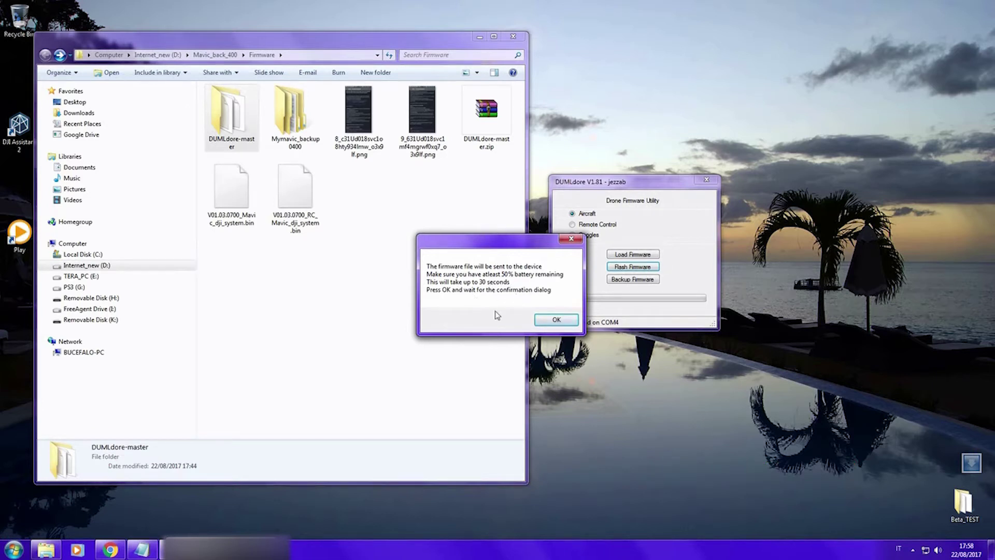
left_click(556, 321)
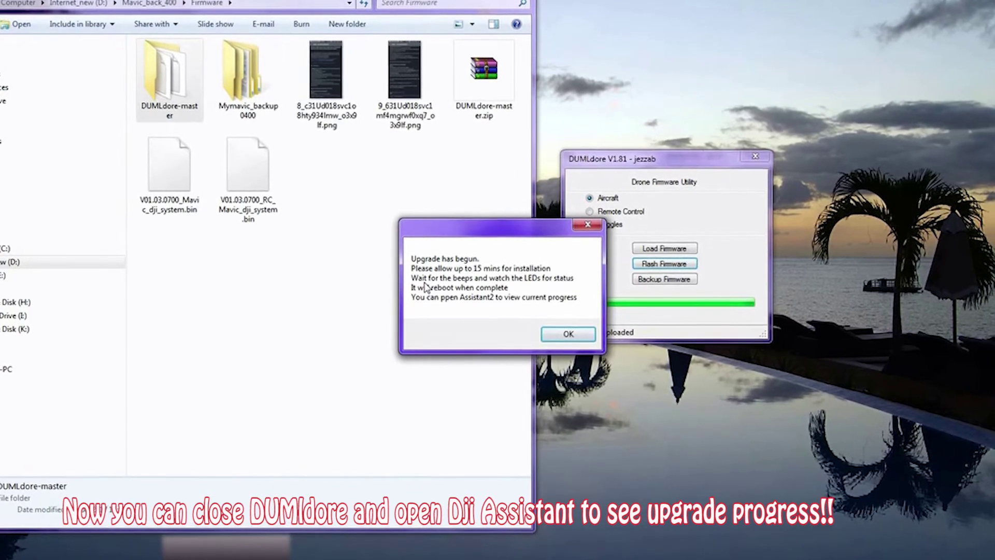
left_click(575, 338)
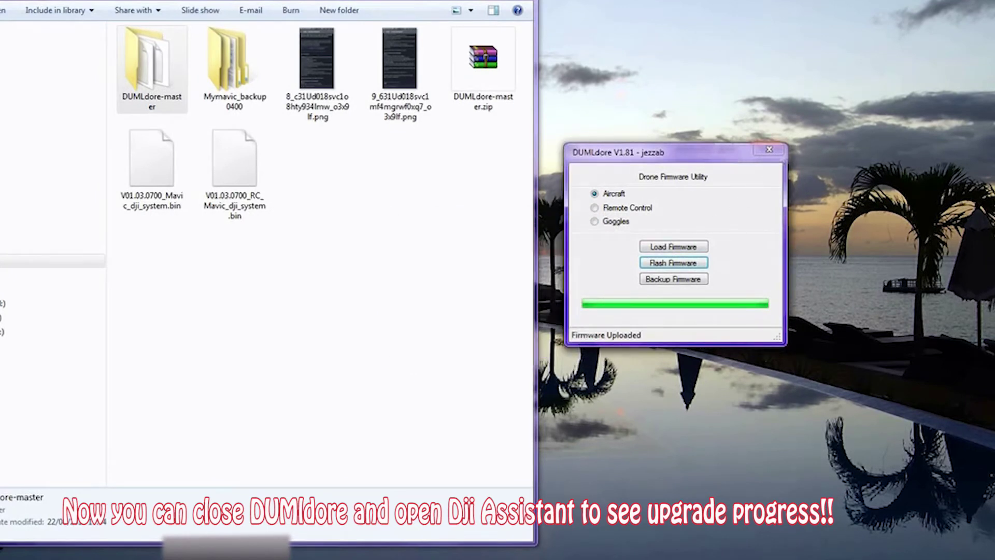
Close DUMLdore and open DJI Assistant 2 to follow the upgrade progress.
left_click(769, 149)
double_click(20, 130)
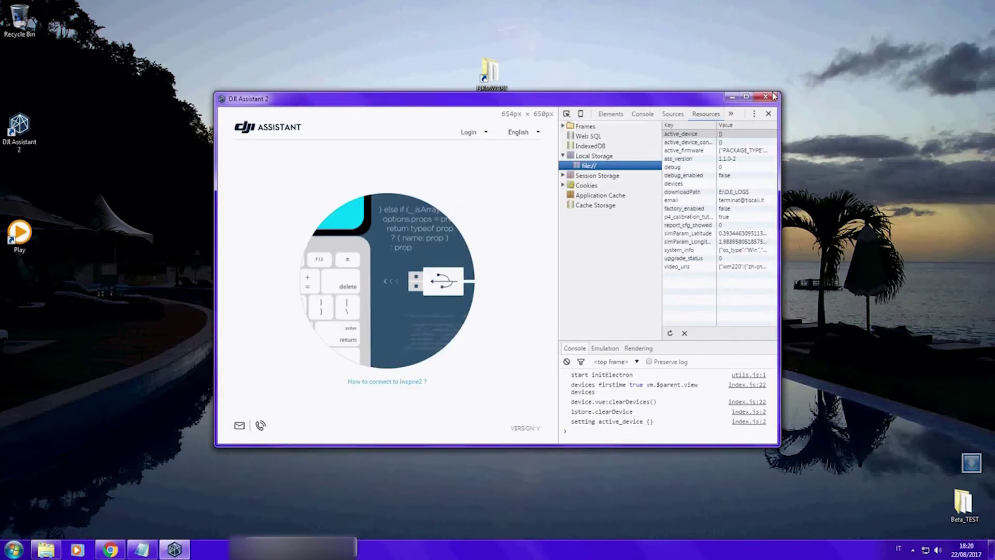
Maximize DJI Assistant 2 and open the connected Mavic Pro to check the firmware upgrade progress.
left_click(746, 97)
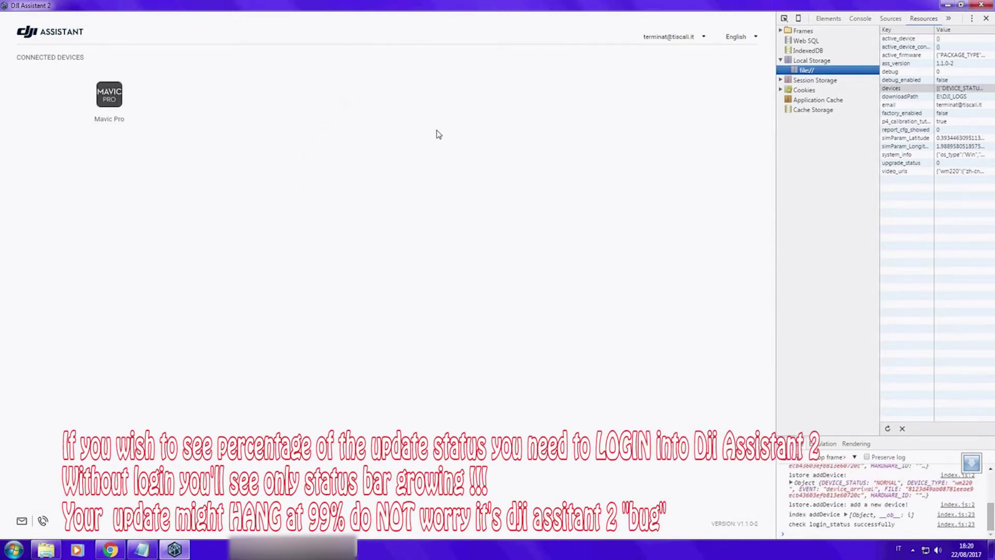
left_click(120, 115)
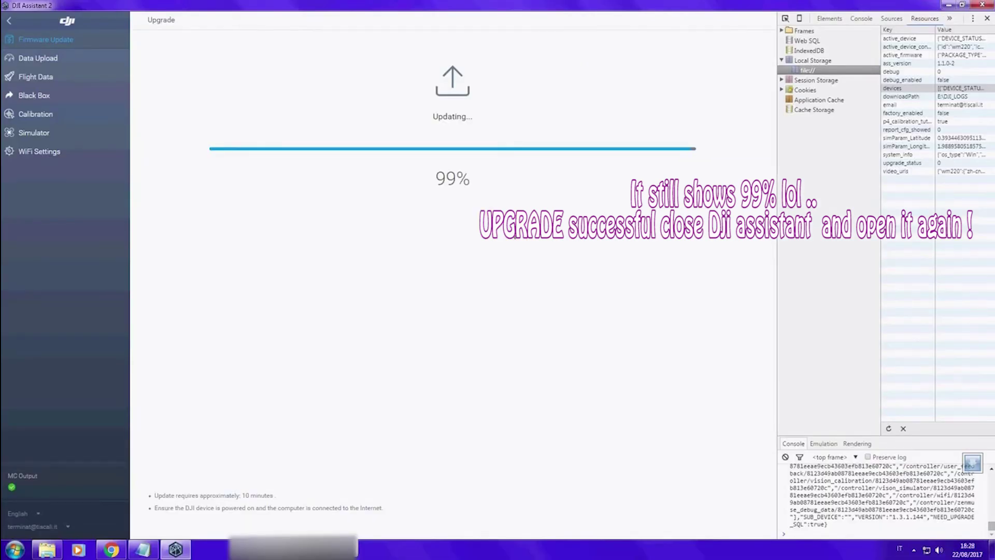
Close DJI Assistant 2 and launch it again from the desktop.
left_click(988, 5)
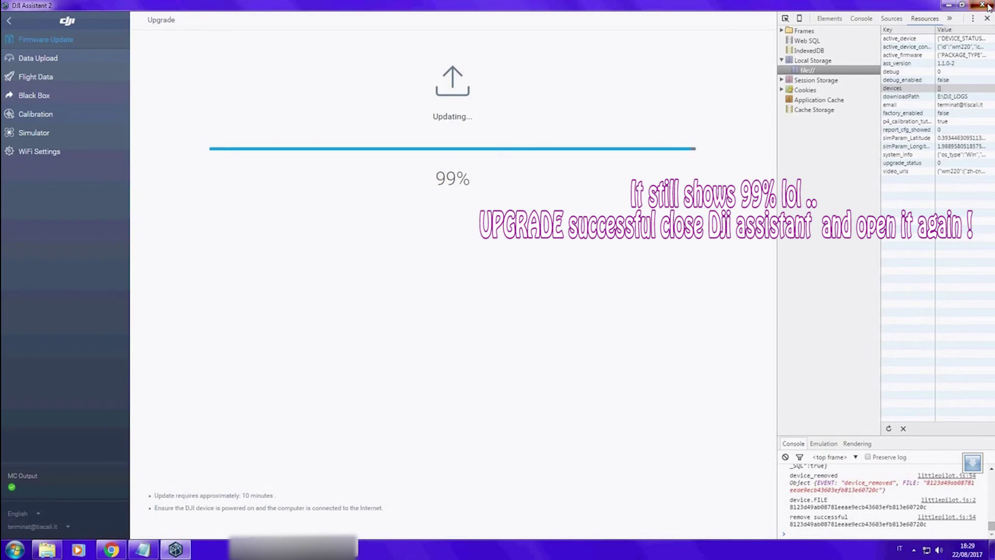
left_click(523, 273)
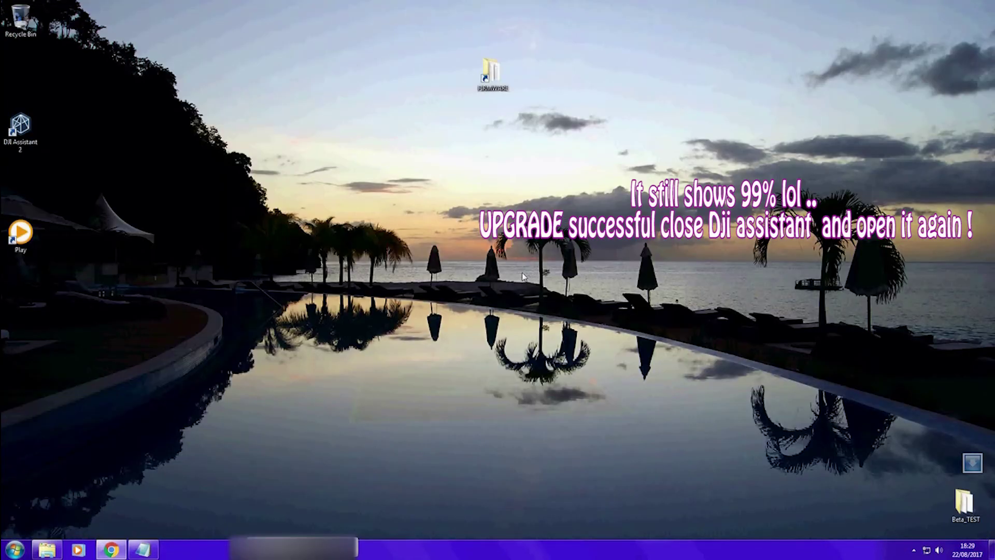
double_click(18, 132)
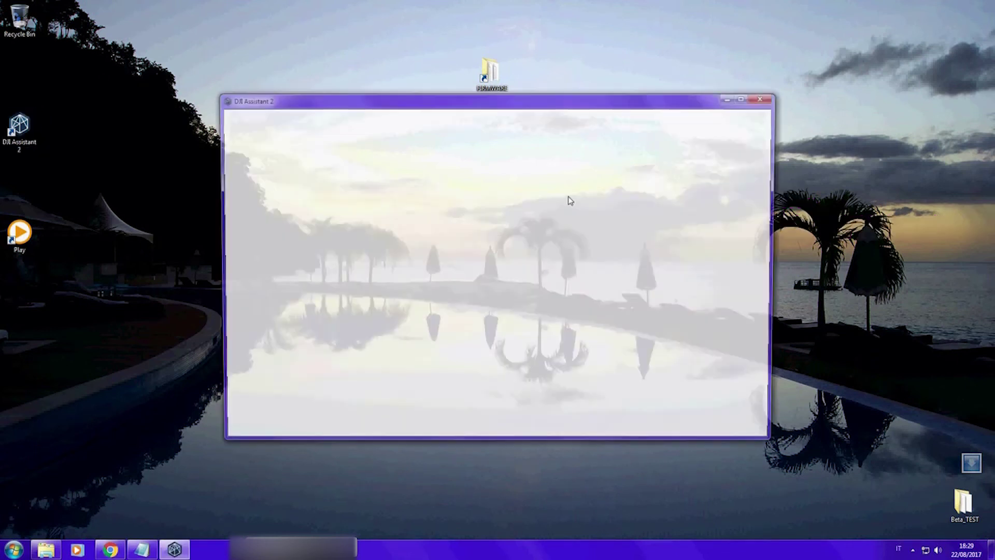
Maximize the window, open the Mavic Pro's firmware list and ignore the No-fly Zone Database update.
left_click(745, 96)
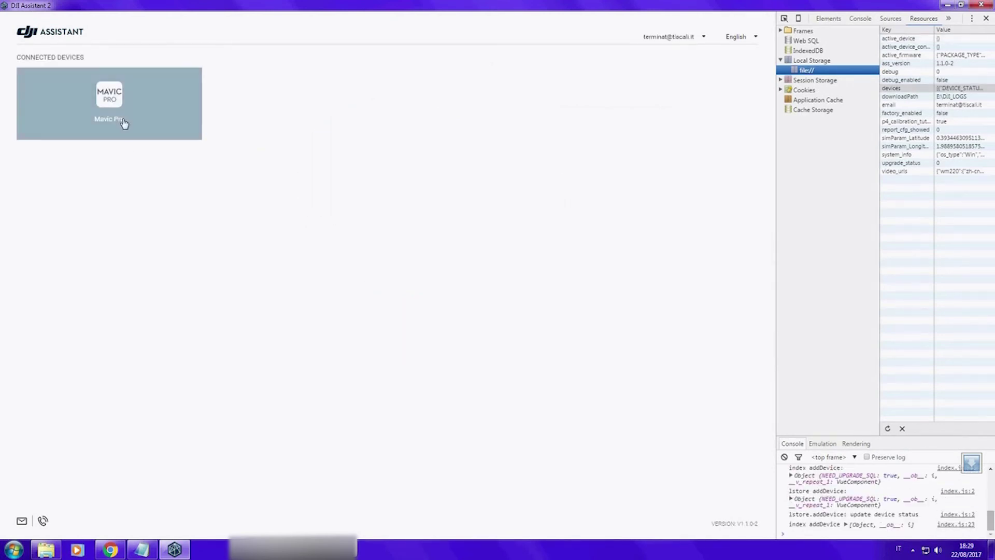
left_click(118, 119)
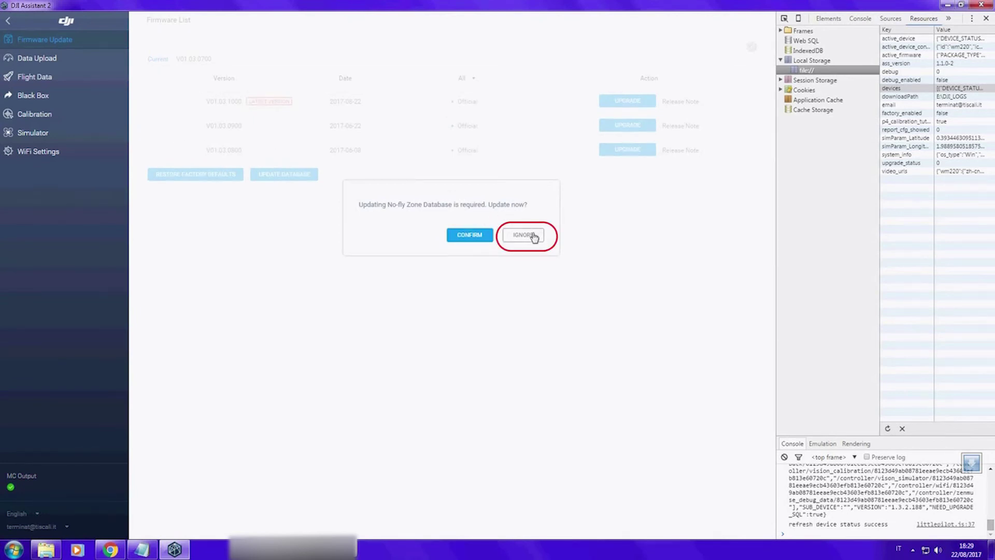
left_click(531, 235)
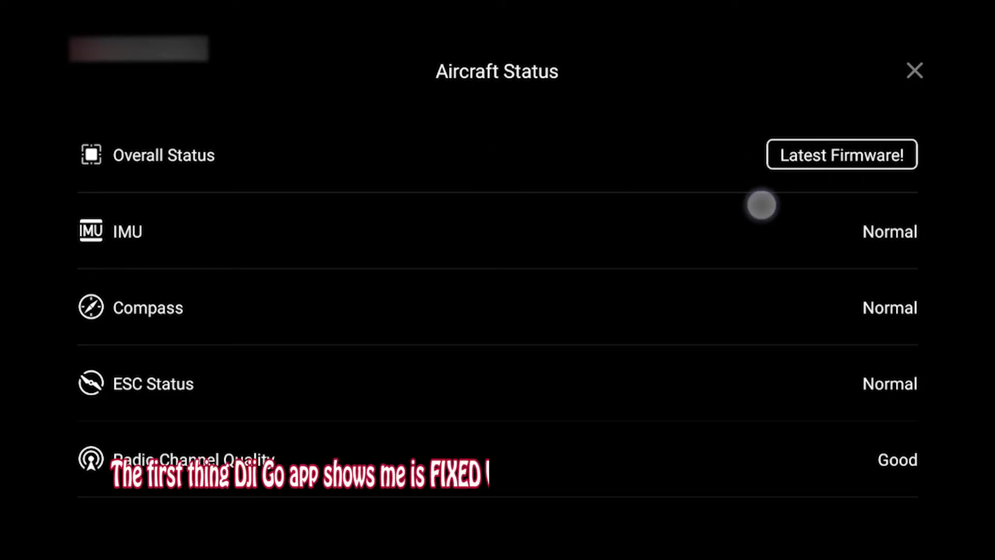
Close the Aircraft Status overview in the DJI Go app.
left_click(914, 71)
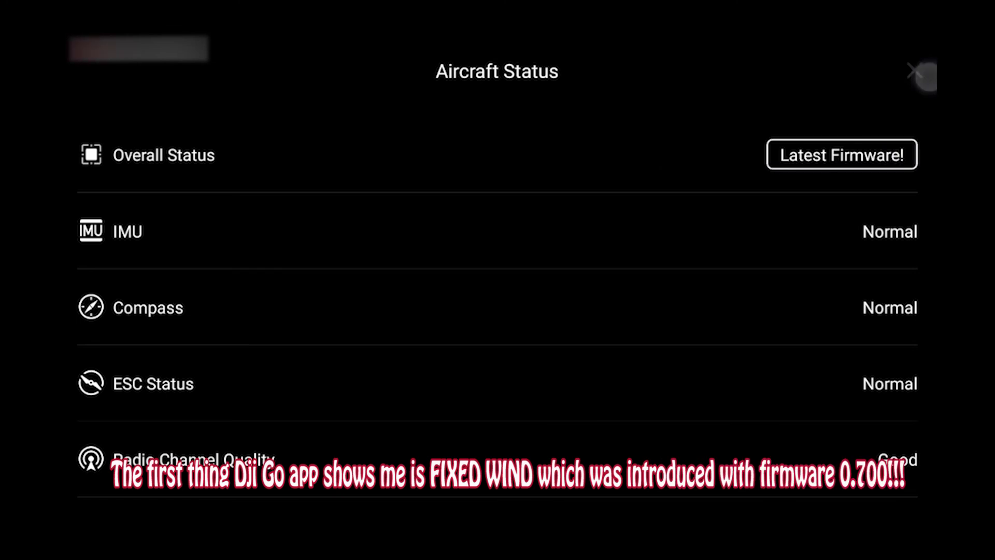